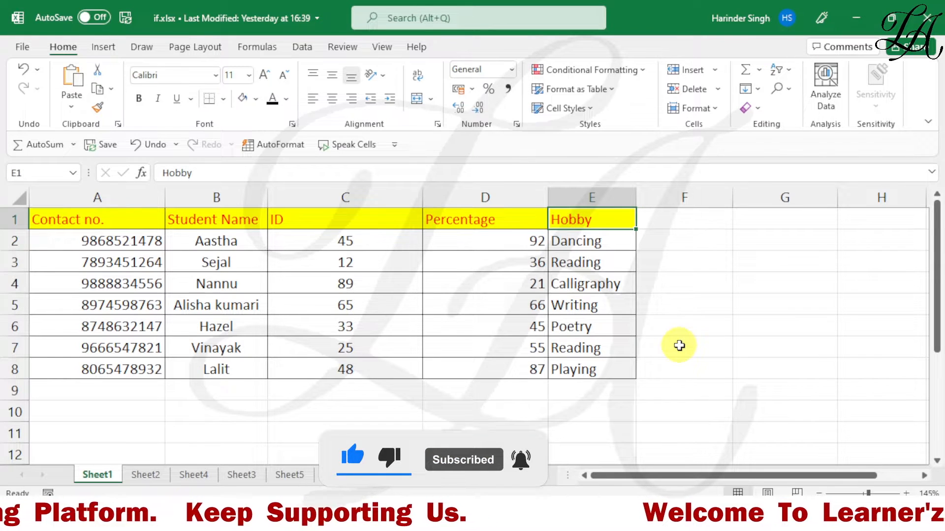
pyautogui.click(267, 49)
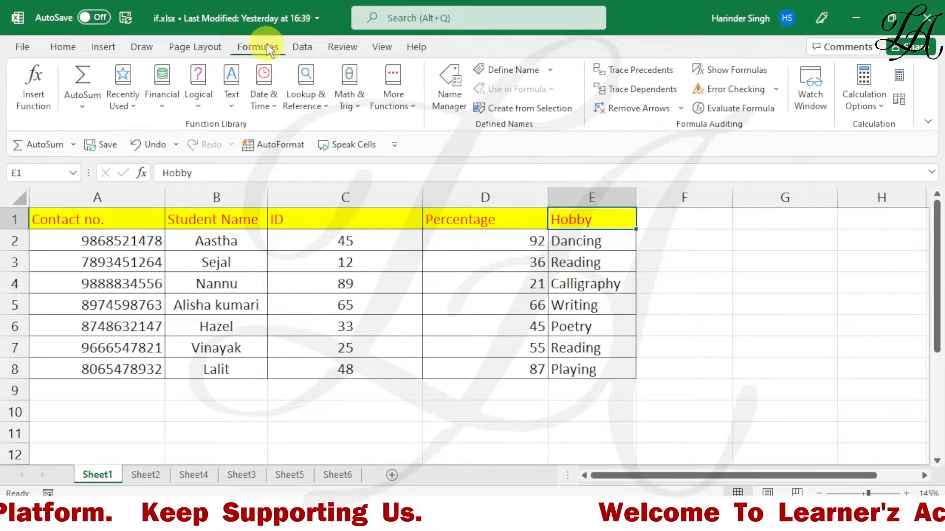
pyautogui.click(308, 101)
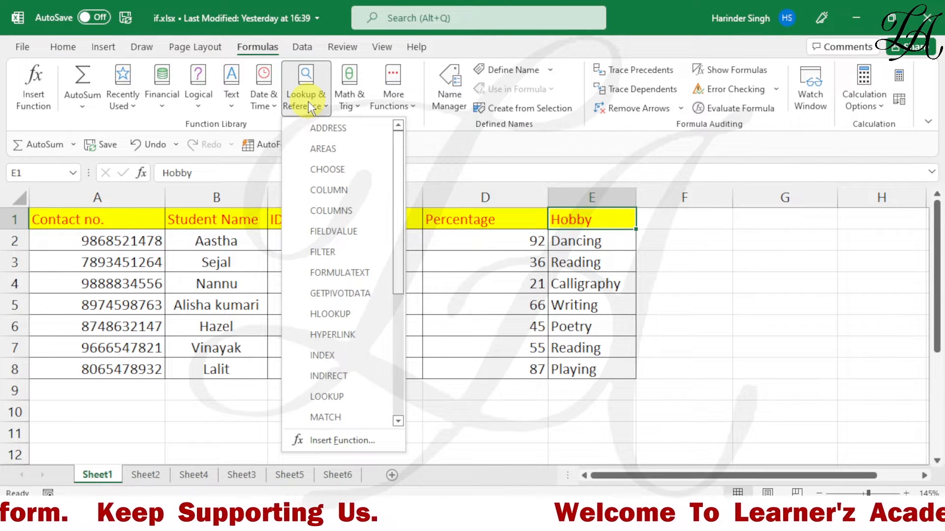
pyautogui.click(485, 411)
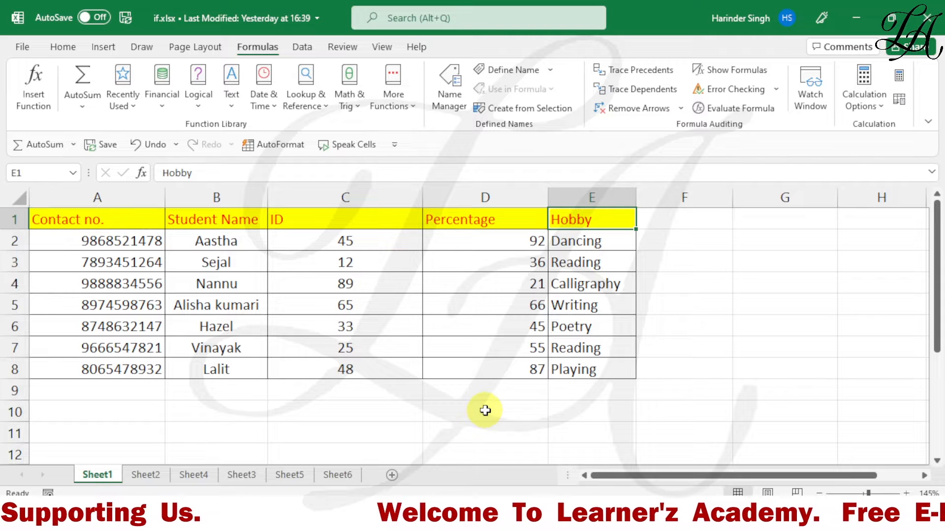
# Step: Start a CHOOSE formula in cell D10 with 2 as the index number
pyautogui.click(487, 414)
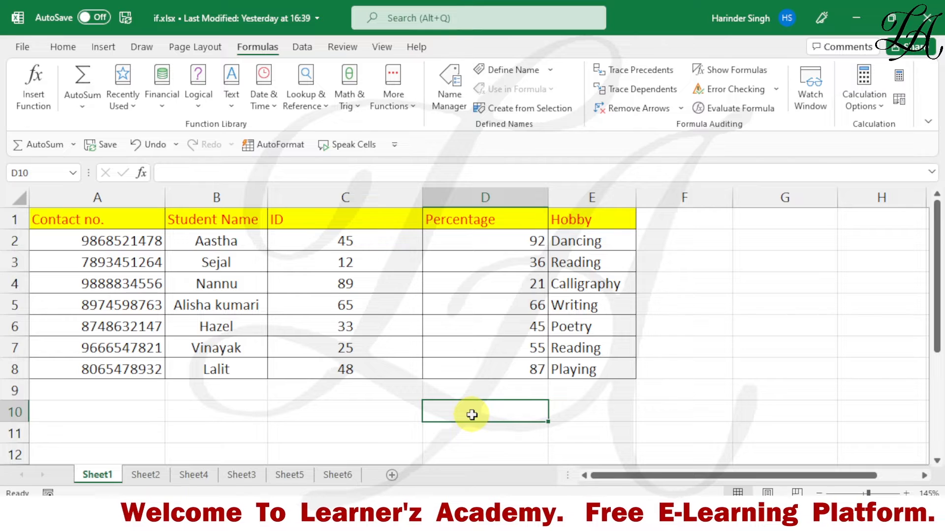
pyautogui.click(472, 414)
pyautogui.write('=')
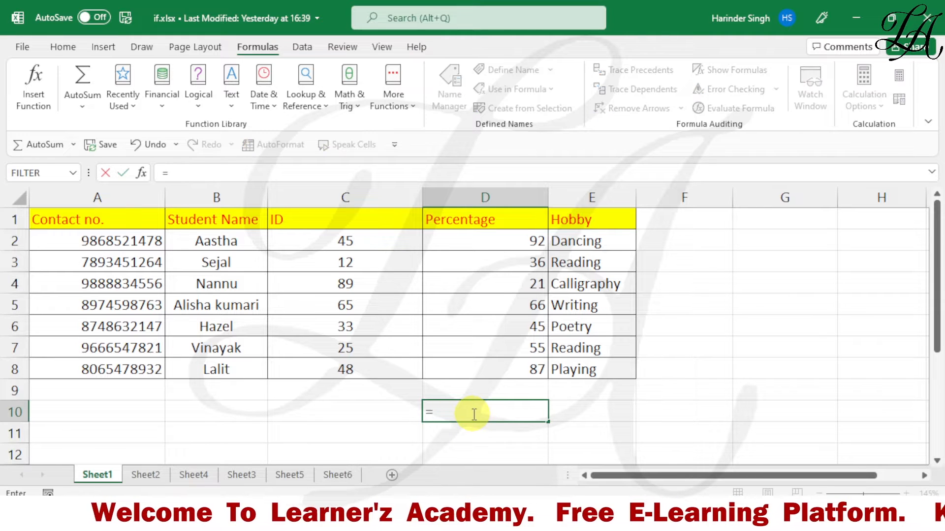
pyautogui.write('choos')
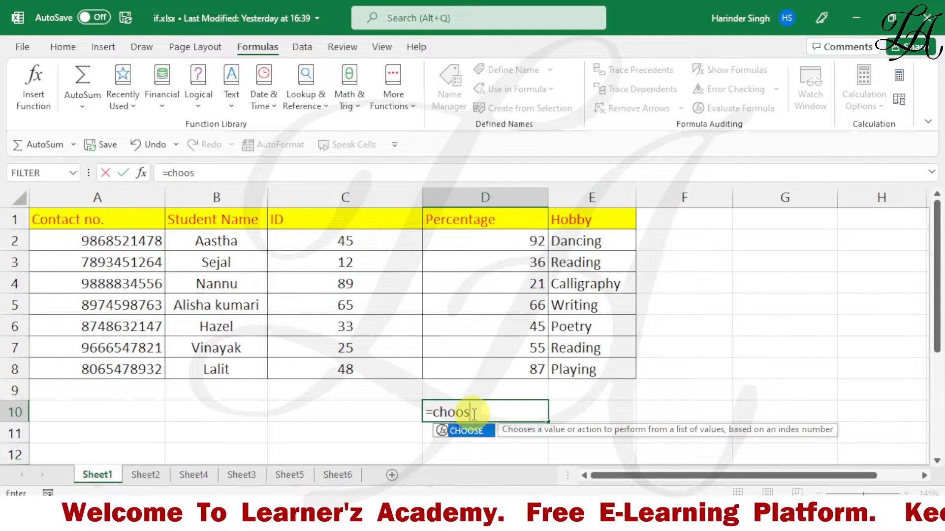
pyautogui.write('e(')
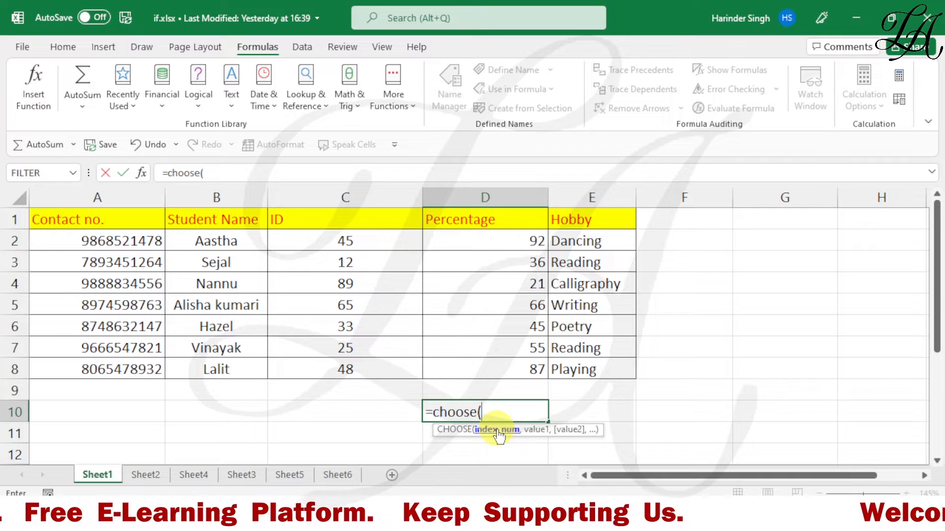
pyautogui.write(',')
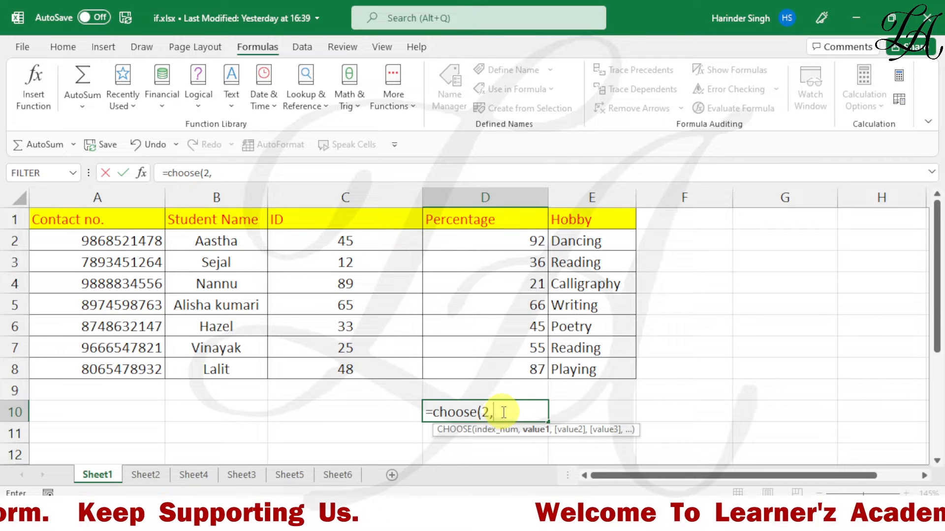
# Step: Add hobby cells E2, E3, E4, E5 and E6 as the formula's separate values and complete it as =CHOOSE(2,E2,E3,E4,E5,E6)
pyautogui.click(584, 241)
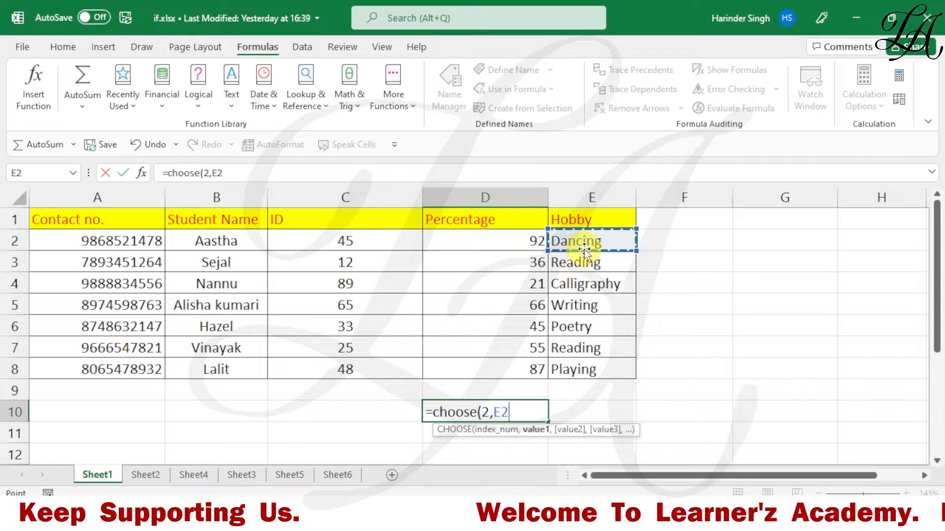
pyautogui.write(',')
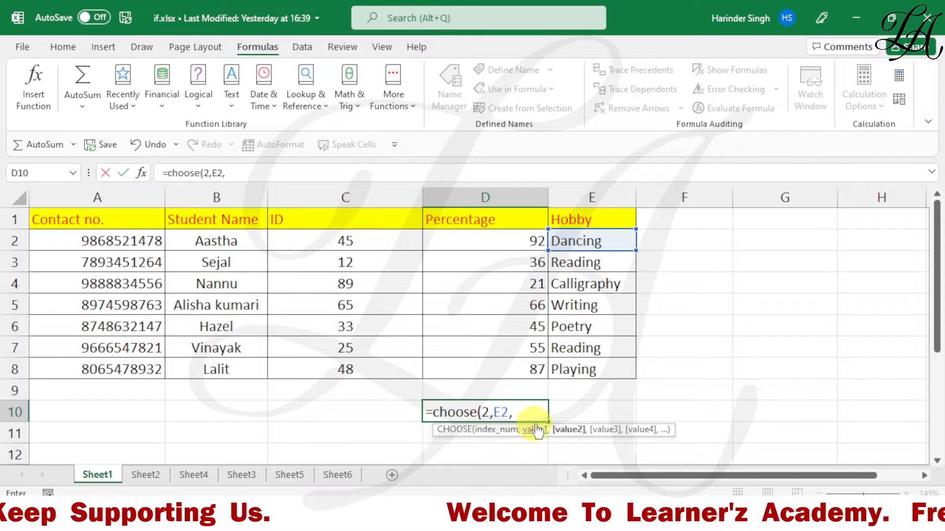
pyautogui.click(580, 263)
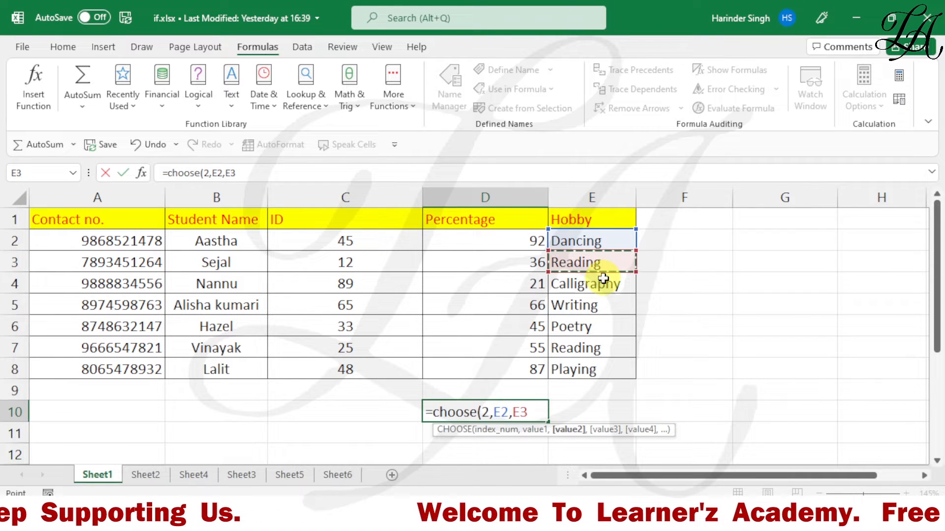
pyautogui.write(',')
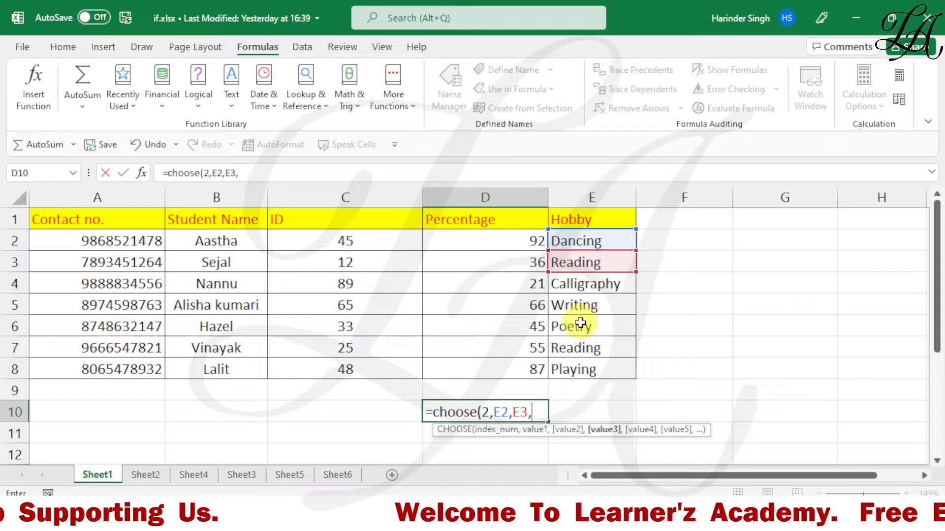
pyautogui.click(583, 286)
pyautogui.write(',')
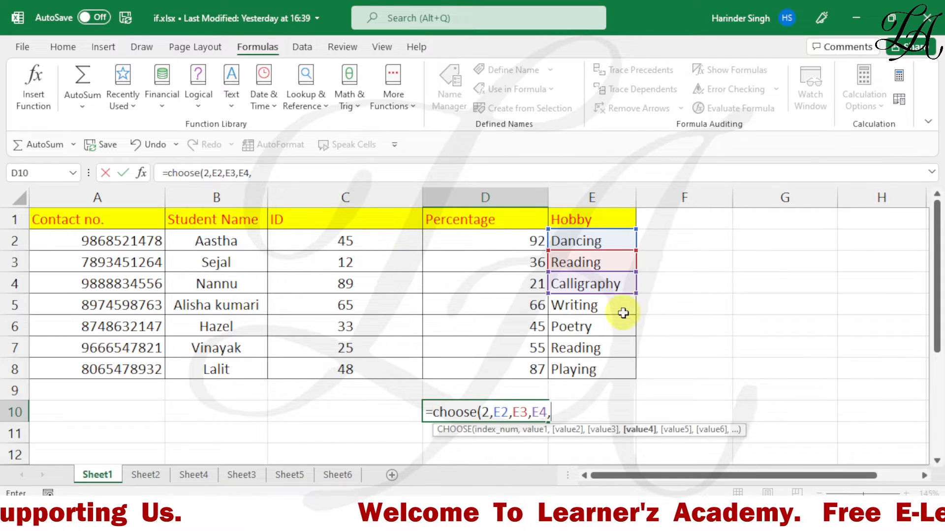
pyautogui.click(598, 309)
pyautogui.write(',')
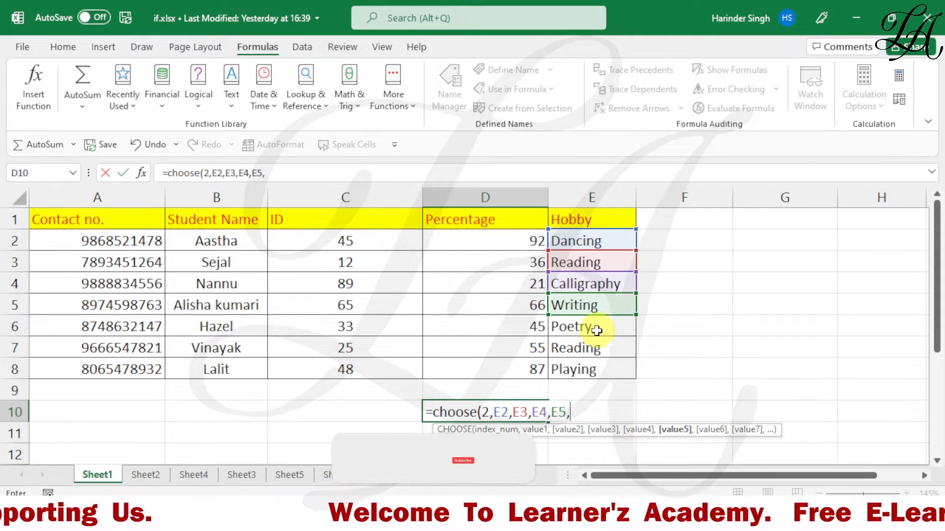
pyautogui.click(585, 328)
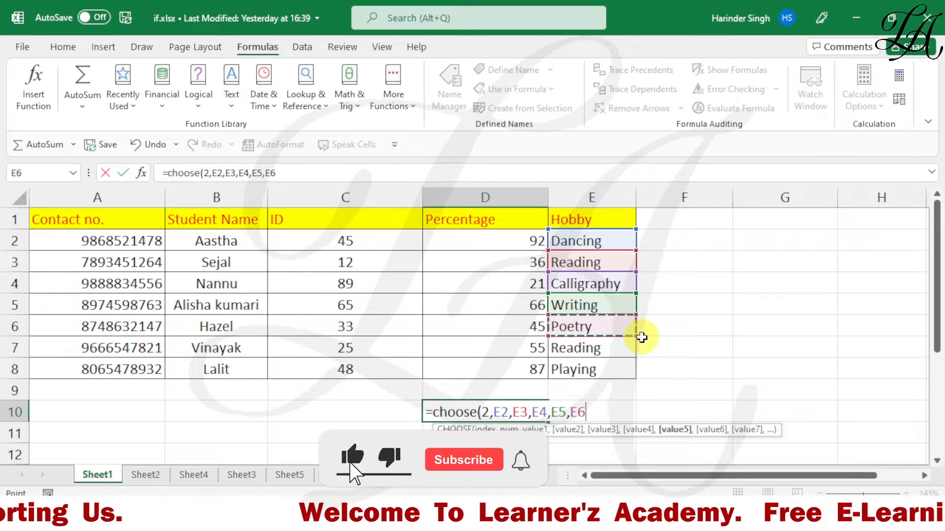
pyautogui.write(')')
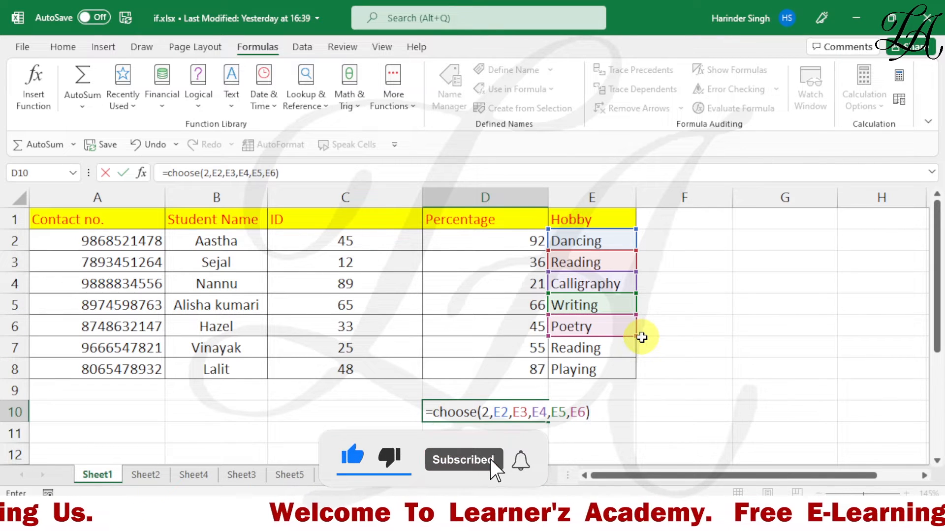
pyautogui.press('Return')
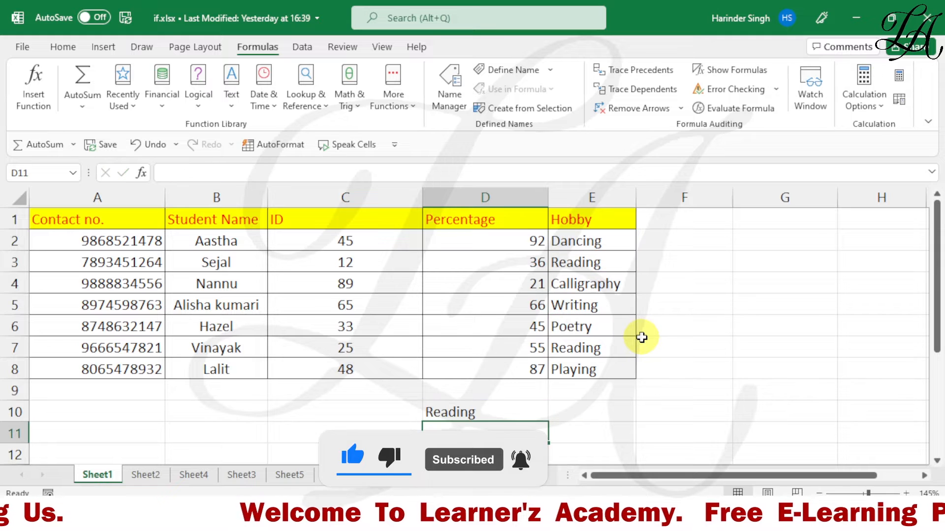
# Step: Review the index number and value arguments of the CHOOSE formula in D10
pyautogui.doubleClick(473, 412)
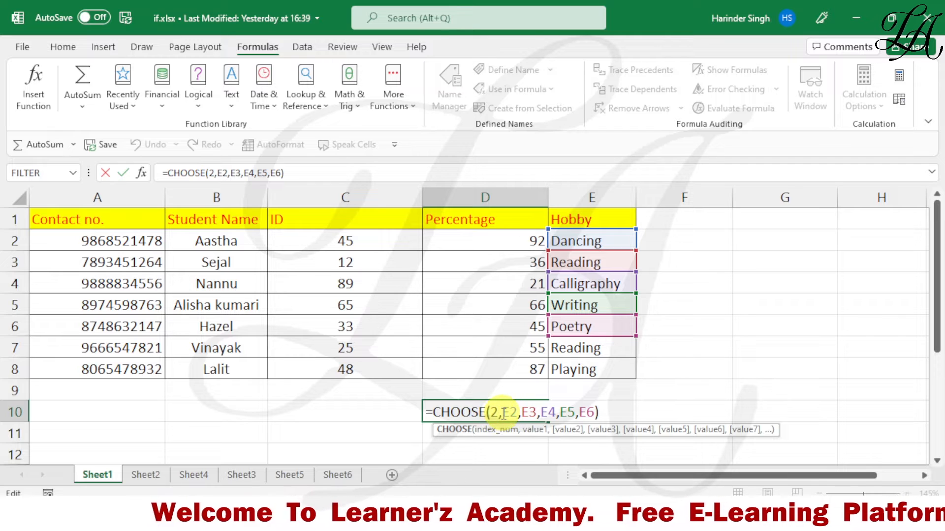
pyautogui.moveTo(501, 413); pyautogui.dragTo(590, 414)
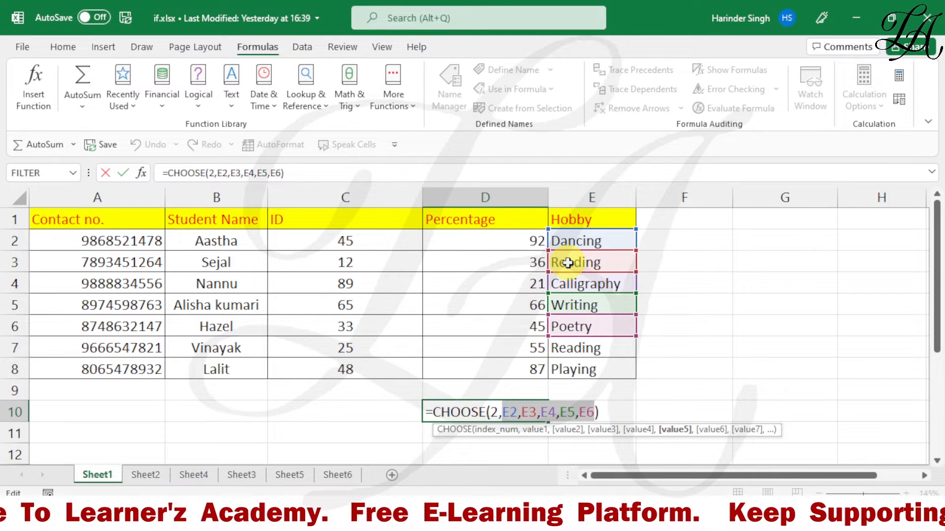
pyautogui.click(624, 419)
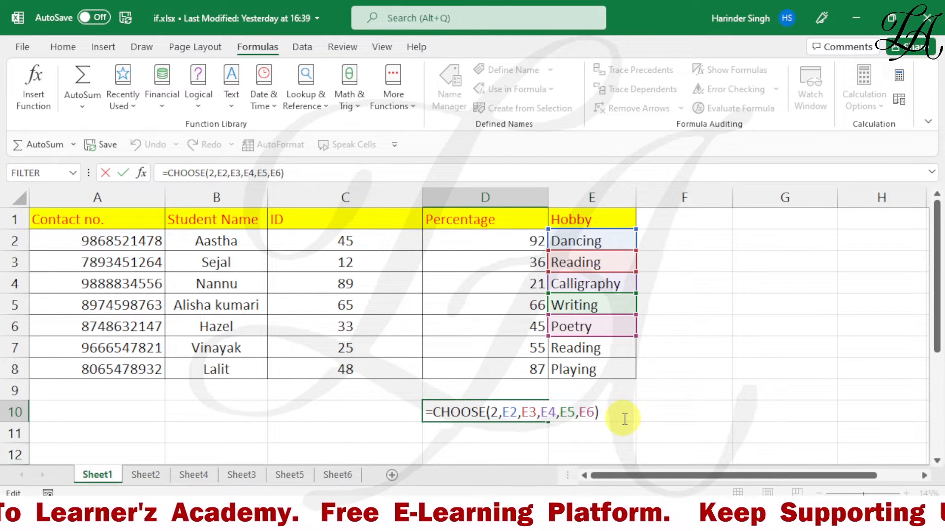
pyautogui.press('Return')
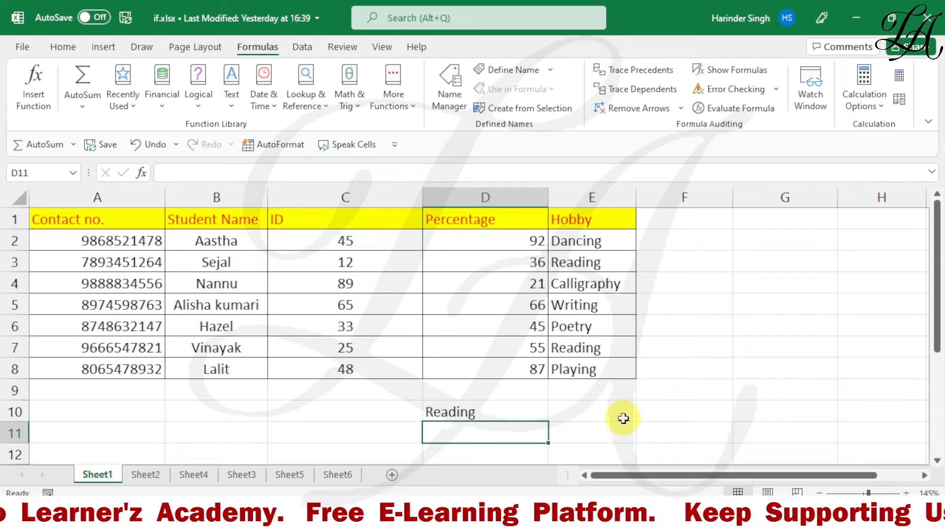
# Step: Erase the existing CHOOSE formula from cell D10, keeping the cell in edit mode
pyautogui.doubleClick(456, 413)
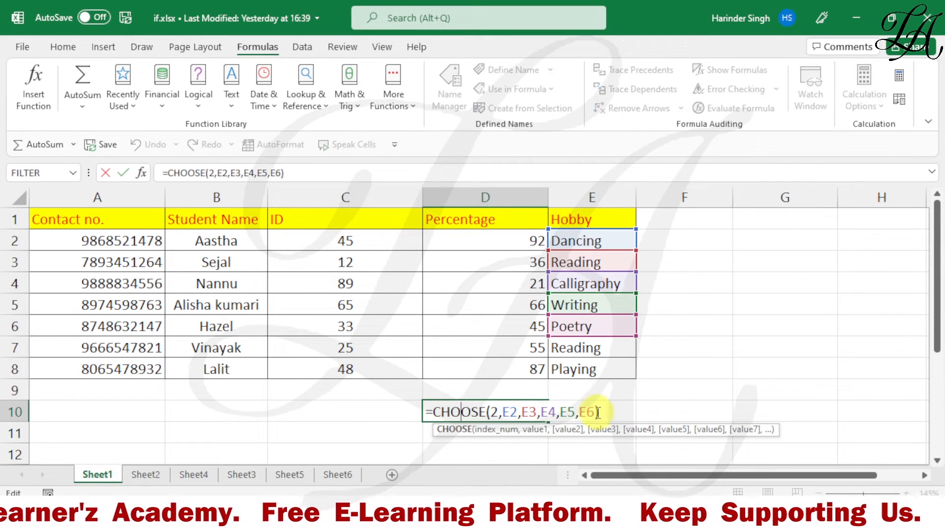
pyautogui.click(595, 412)
pyautogui.press('BackSpace')
pyautogui.press('BackSpace')
pyautogui.press('BackSpace')
pyautogui.press('BackSpace')
pyautogui.press('BackSpace')
pyautogui.press('BackSpace')
pyautogui.press('BackSpace')
pyautogui.press('BackSpace')
pyautogui.press('BackSpace')
pyautogui.press('BackSpace')
pyautogui.press('BackSpace')
pyautogui.press('BackSpace')
pyautogui.press('BackSpace')
pyautogui.press('BackSpace')
pyautogui.press('BackSpace')
pyautogui.press('BackSpace')
pyautogui.press('BackSpace')
pyautogui.press('BackSpace')
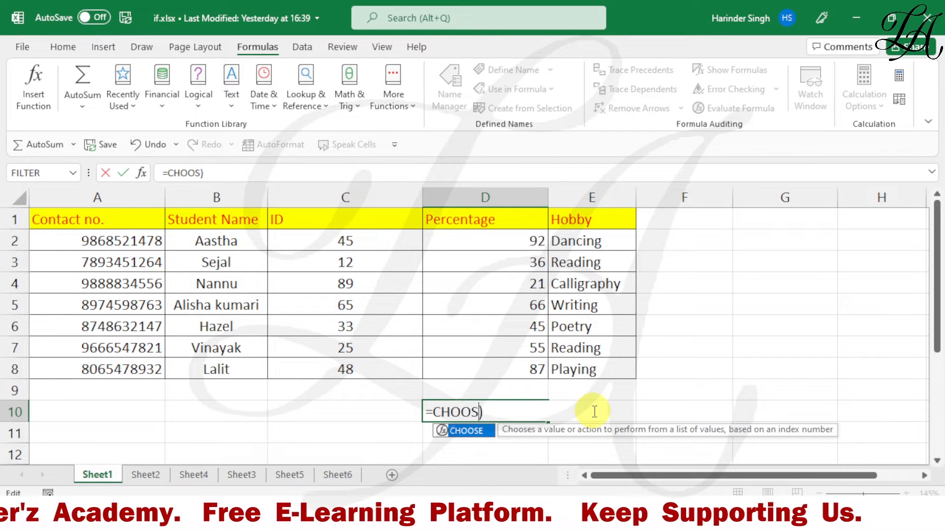
pyautogui.write('e(')
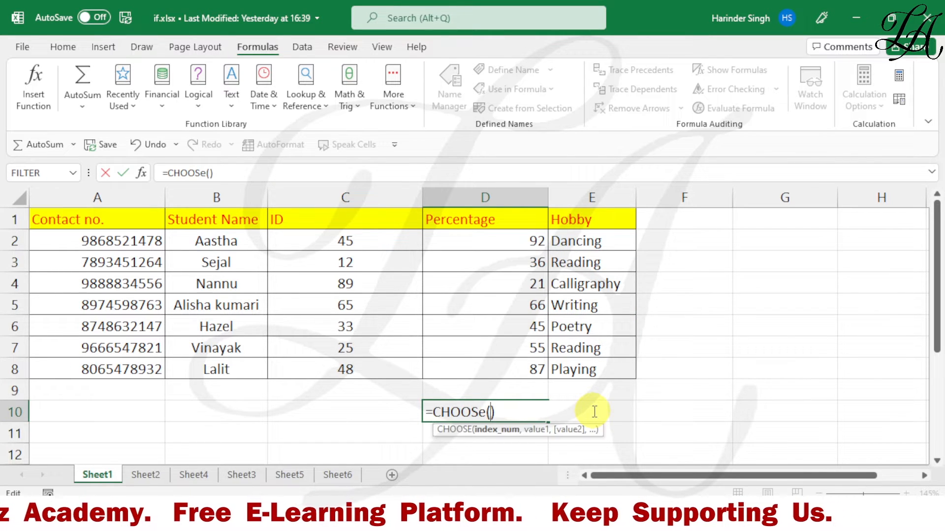
pyautogui.click(449, 429)
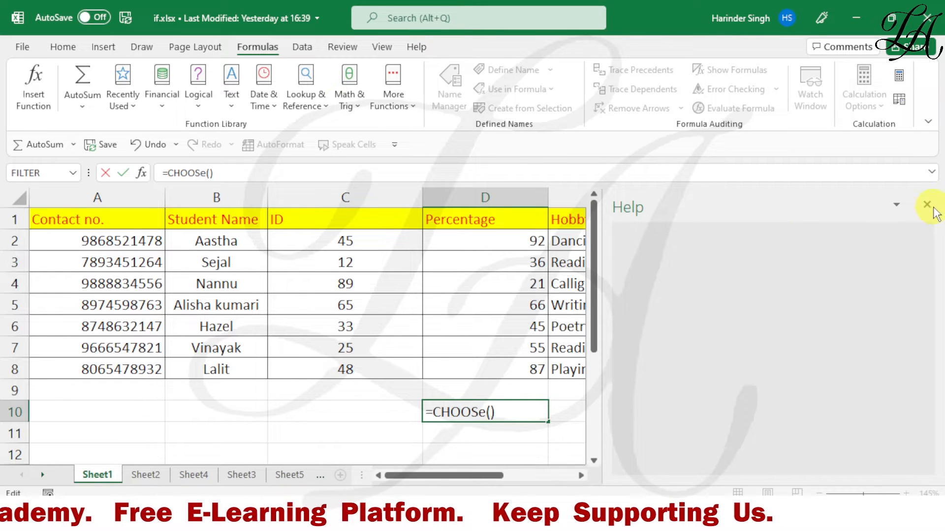
pyautogui.click(926, 204)
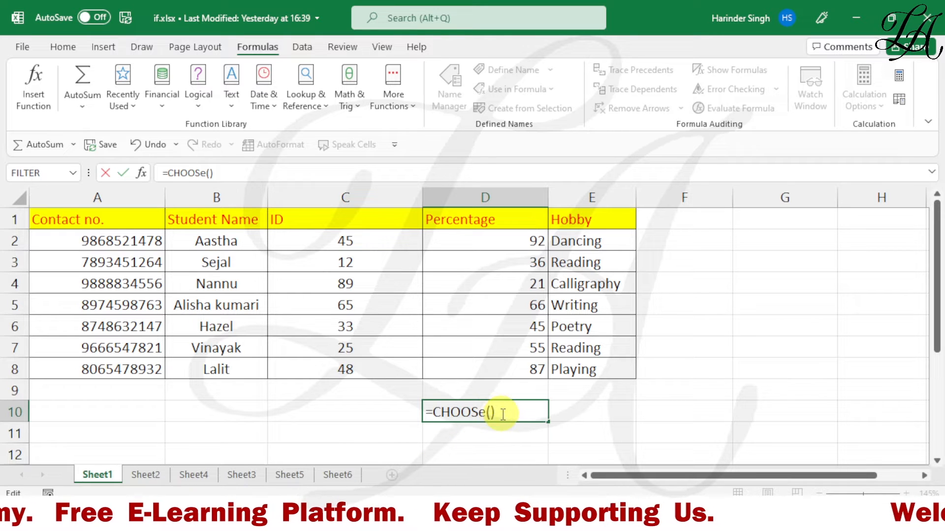
pyautogui.press('BackSpace')
pyautogui.press('BackSpace')
pyautogui.press('BackSpace')
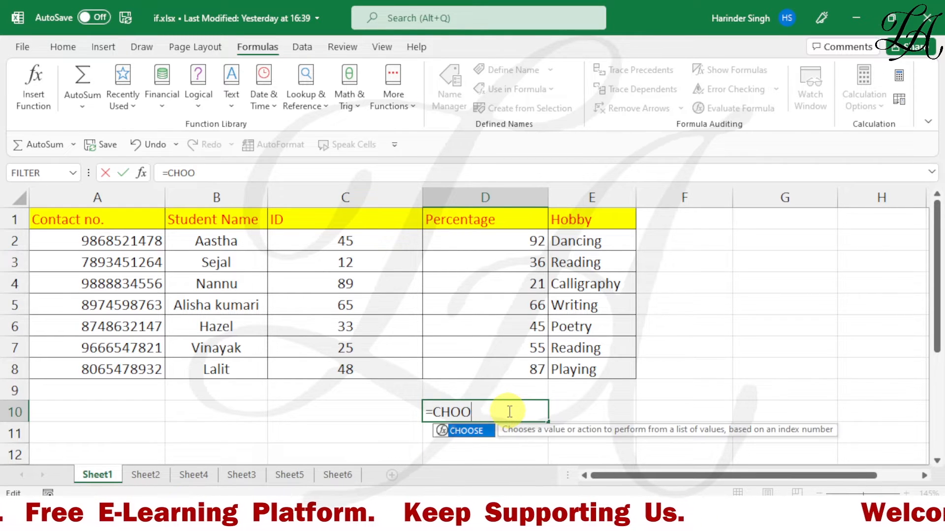
pyautogui.press('BackSpace')
pyautogui.press('BackSpace')
pyautogui.press('BackSpace')
pyautogui.press('BackSpace')
pyautogui.press('BackSpace')
# Step: Begin a new CHOOSE formula in D10 with 1 as the index number
pyautogui.write('=')
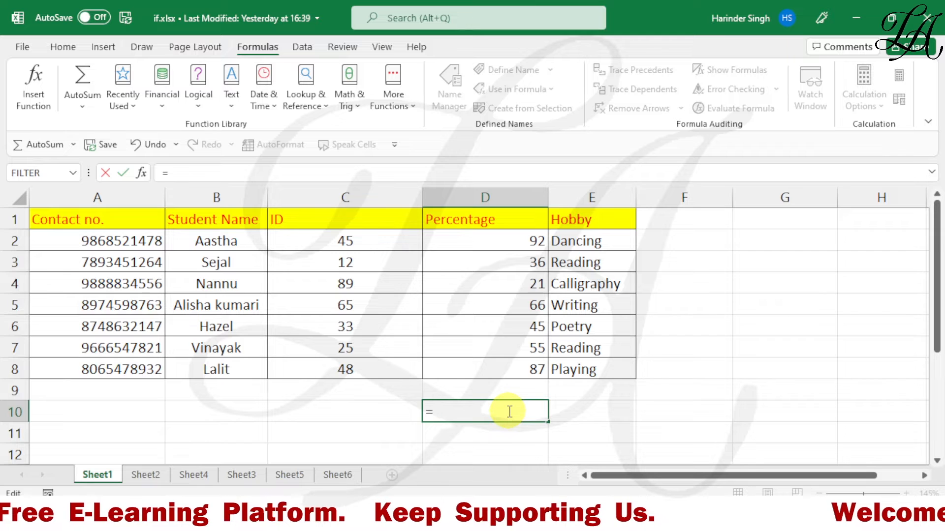
pyautogui.write('choose')
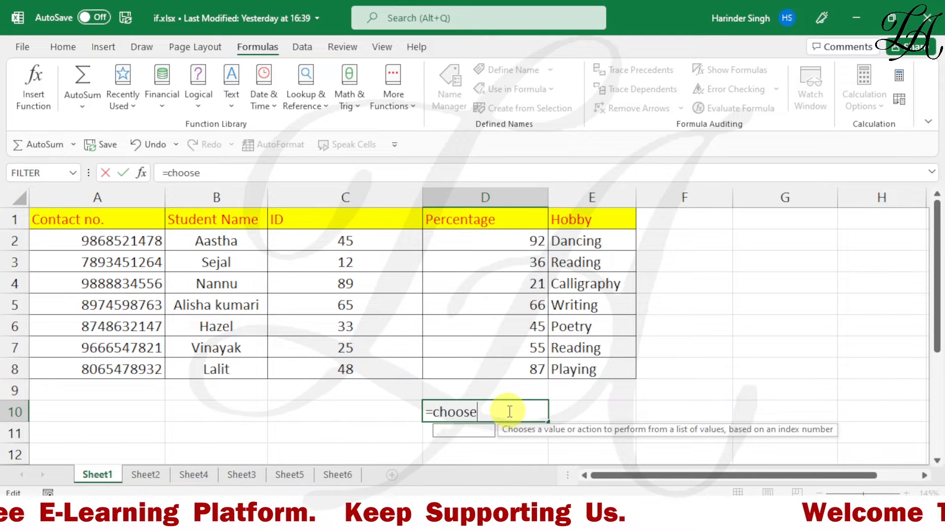
pyautogui.write('(')
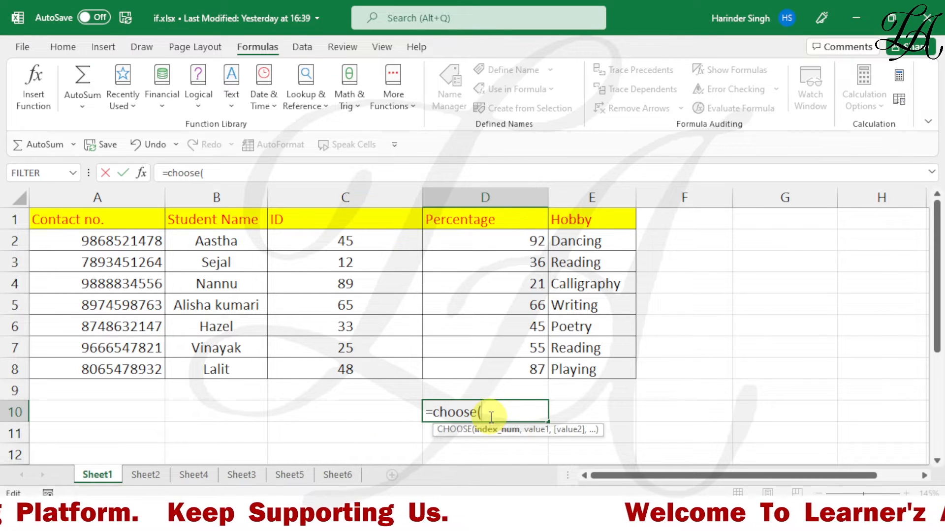
pyautogui.write('1,')
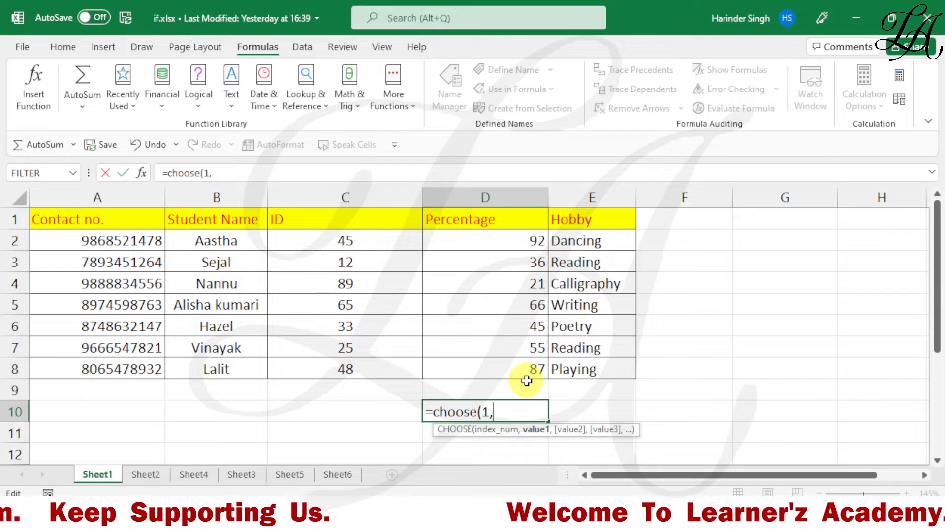
# Step: Add the text values "dancing" and "reading" to the D10 formula and complete it as =CHOOSE(1,"dancing","reading")
pyautogui.write('"')
pyautogui.write('da')
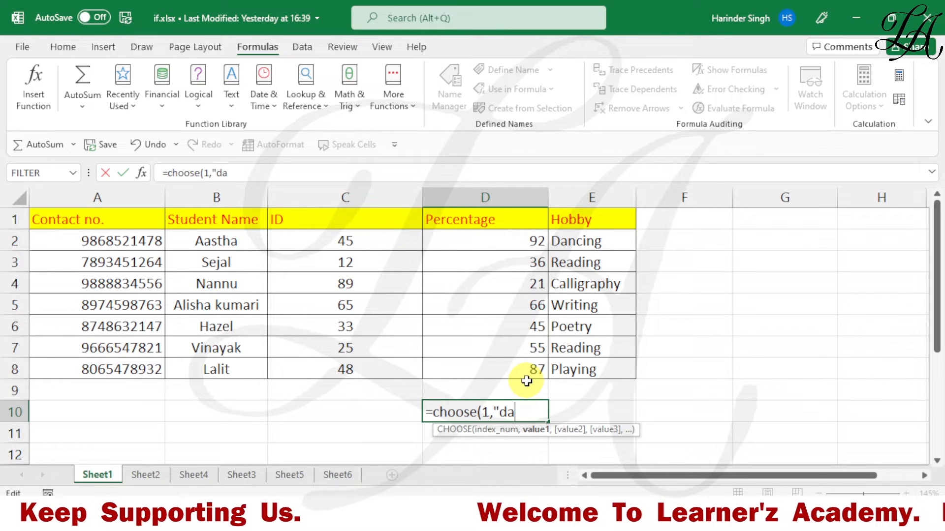
pyautogui.write('ncing"')
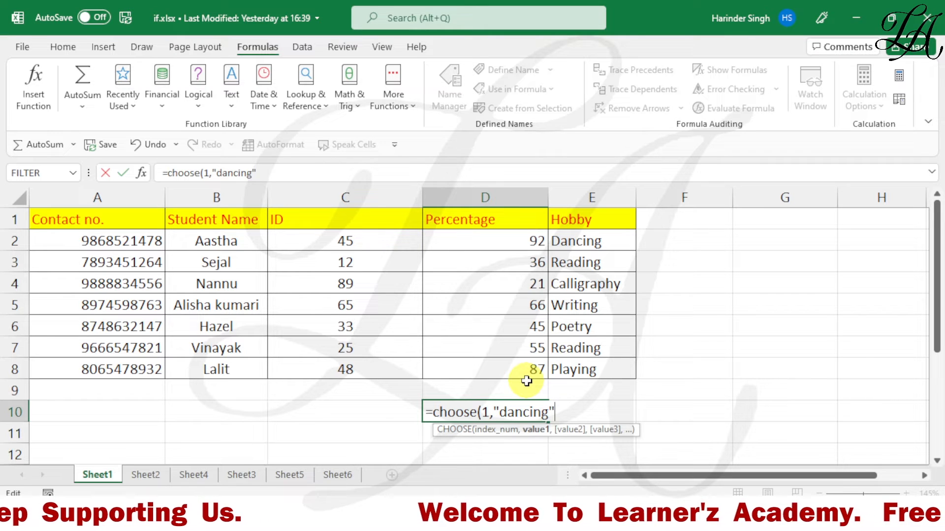
pyautogui.write(',"')
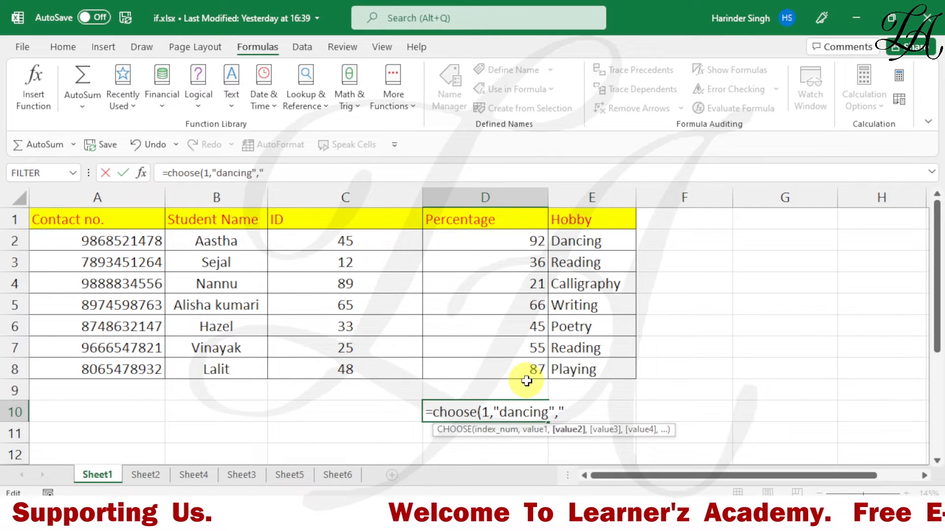
pyautogui.write('read')
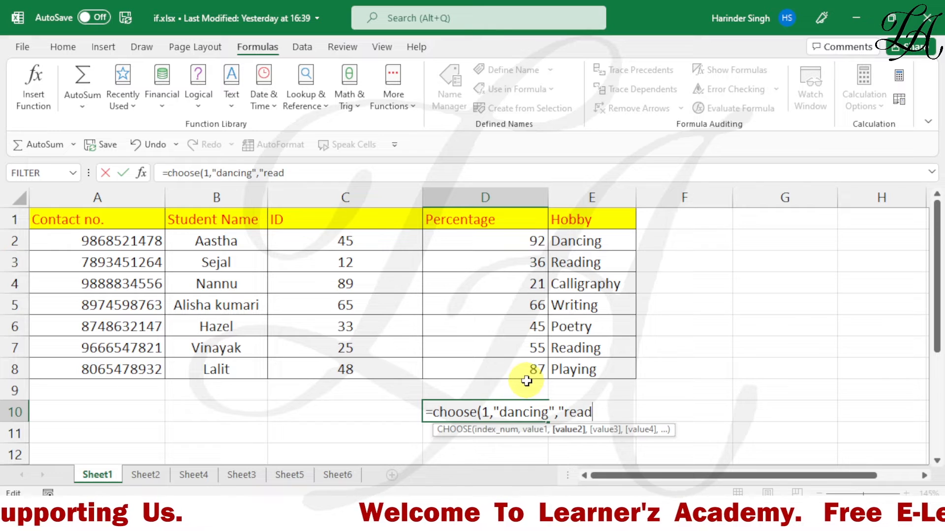
pyautogui.write('ing"')
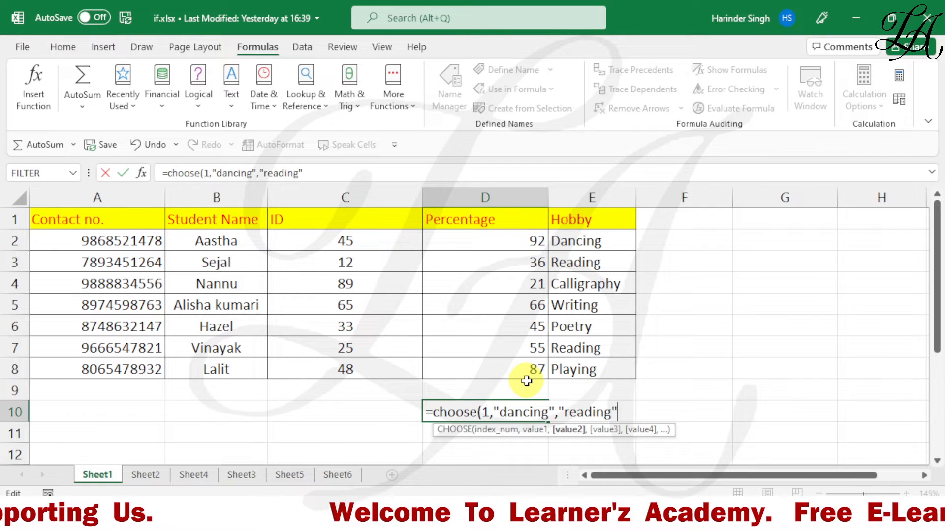
pyautogui.write(')')
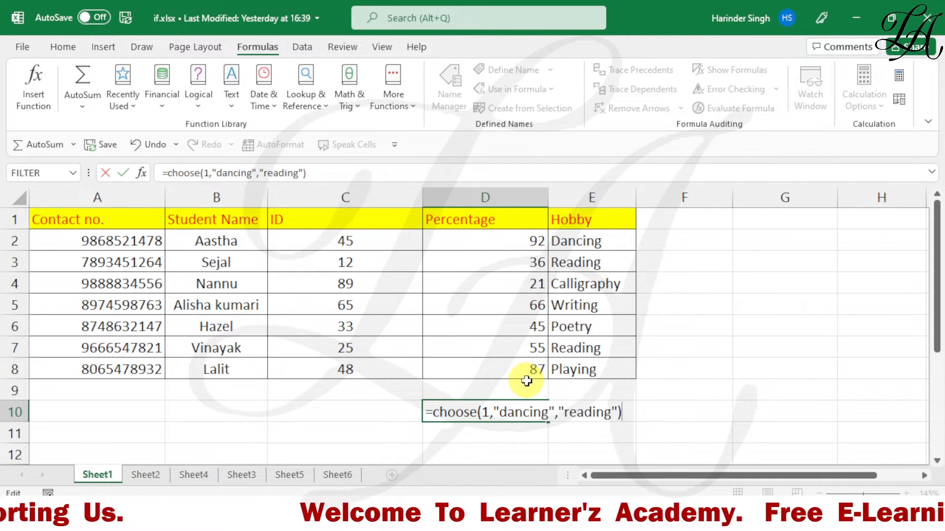
pyautogui.press('Return')
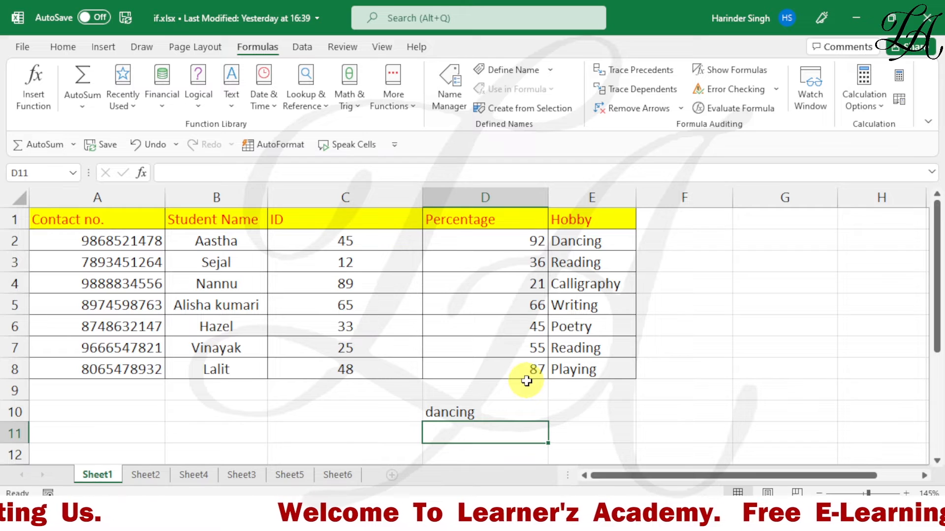
# Step: Remove both text values from the CHOOSE formula in D10, leaving =CHOOSE(1,) open for editing
pyautogui.click(449, 411)
pyautogui.doubleClick(449, 413)
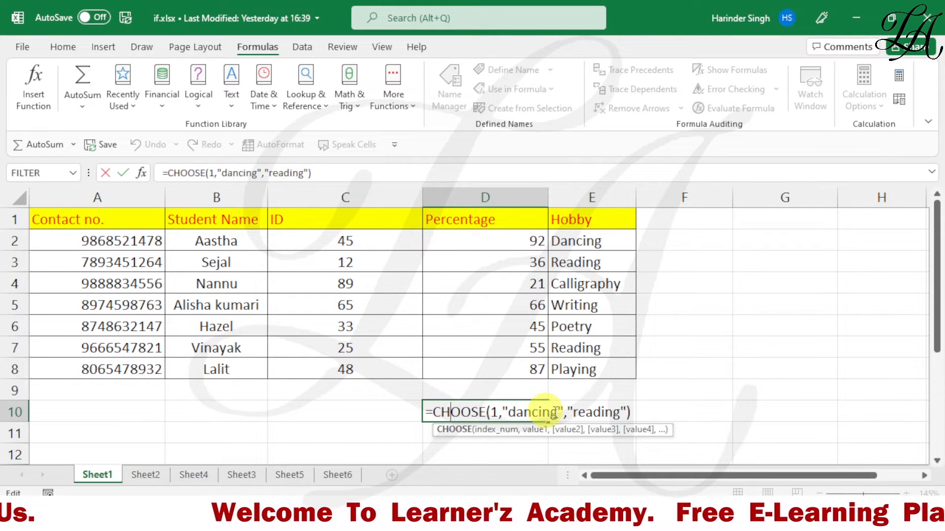
pyautogui.click(655, 413)
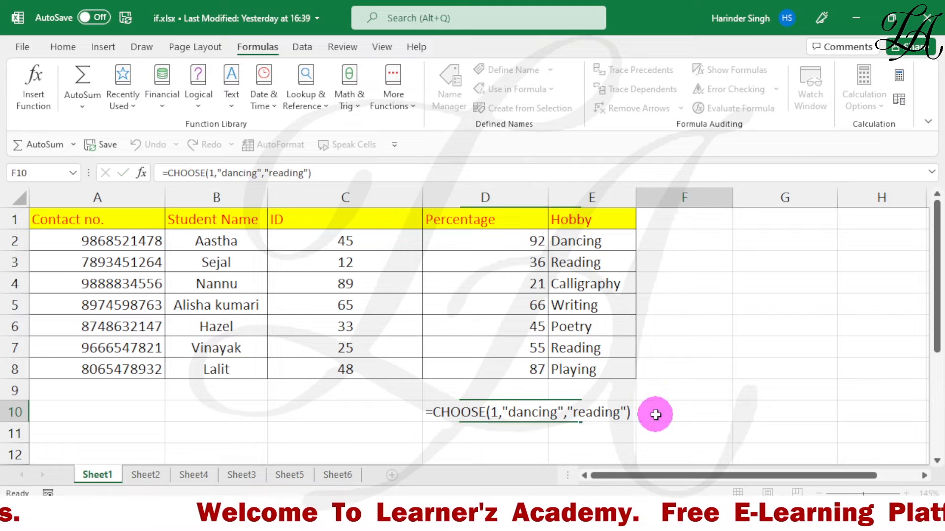
pyautogui.click(482, 416)
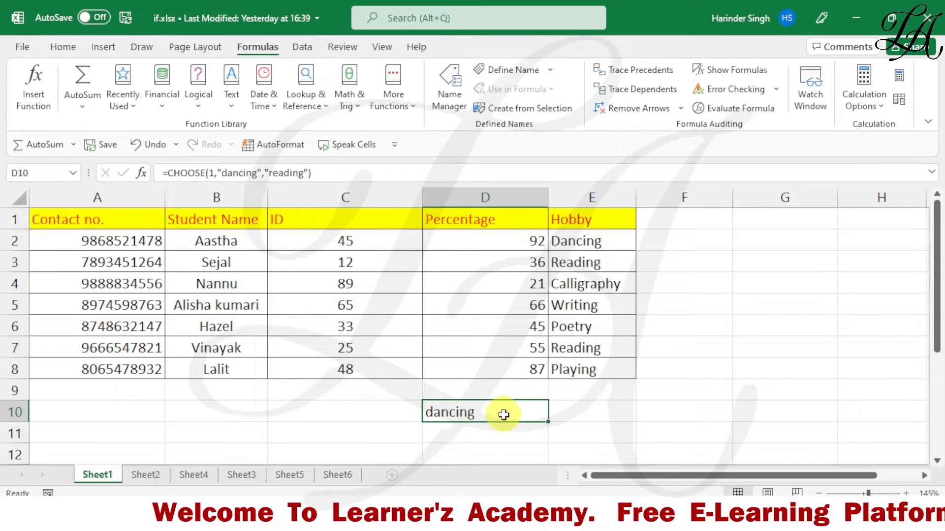
pyautogui.doubleClick(471, 412)
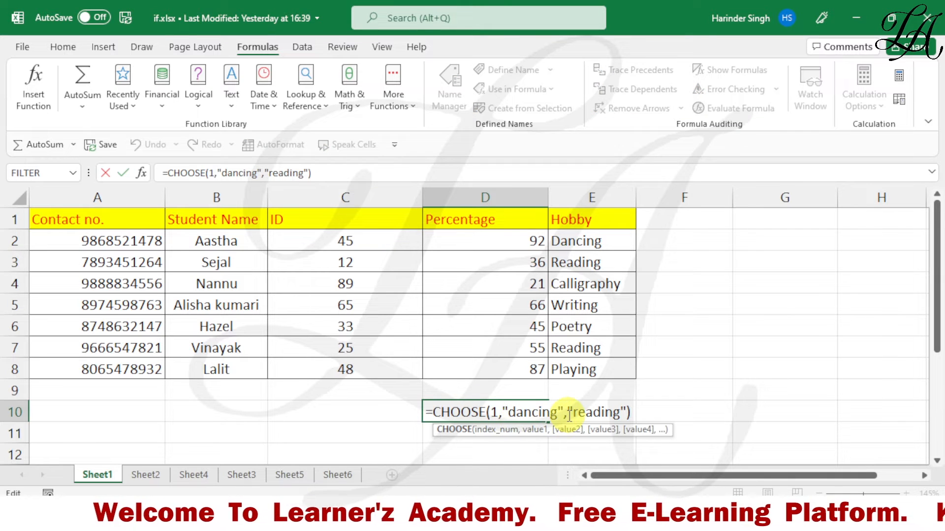
pyautogui.click(626, 412)
pyautogui.press('BackSpace')
pyautogui.press('BackSpace')
pyautogui.press('BackSpace')
pyautogui.press('BackSpace')
pyautogui.press('BackSpace')
pyautogui.press('BackSpace')
pyautogui.press('BackSpace')
pyautogui.press('BackSpace')
pyautogui.press('BackSpace')
pyautogui.press('BackSpace')
pyautogui.press('BackSpace')
pyautogui.press('BackSpace')
pyautogui.press('BackSpace')
pyautogui.press('BackSpace')
pyautogui.press('BackSpace')
pyautogui.press('BackSpace')
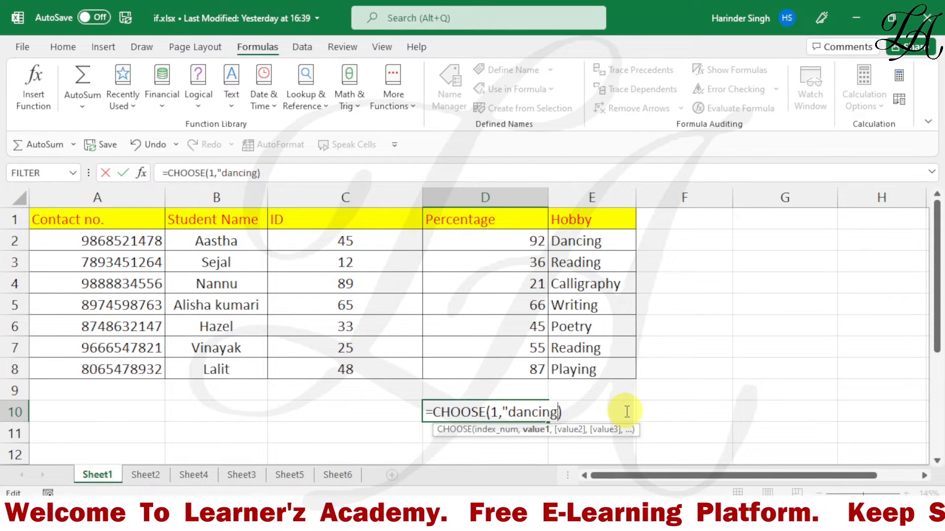
pyautogui.press('BackSpace')
pyautogui.press('BackSpace')
pyautogui.press('BackSpace')
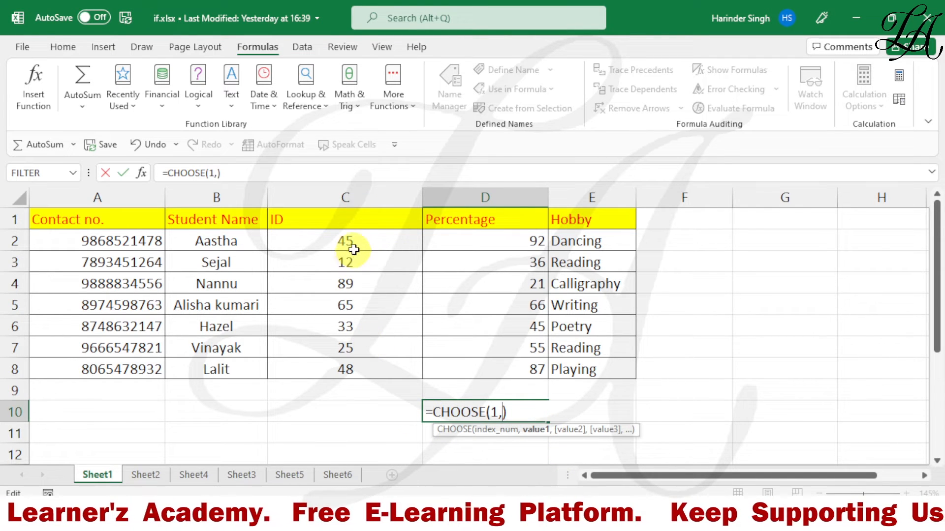
# Step: Add the ID range C2:C8 and Percentage range D2:D8 as values, completing D10 as =CHOOSE(1,C2:C8,D2:D8)
pyautogui.moveTo(352, 242); pyautogui.dragTo(376, 363)
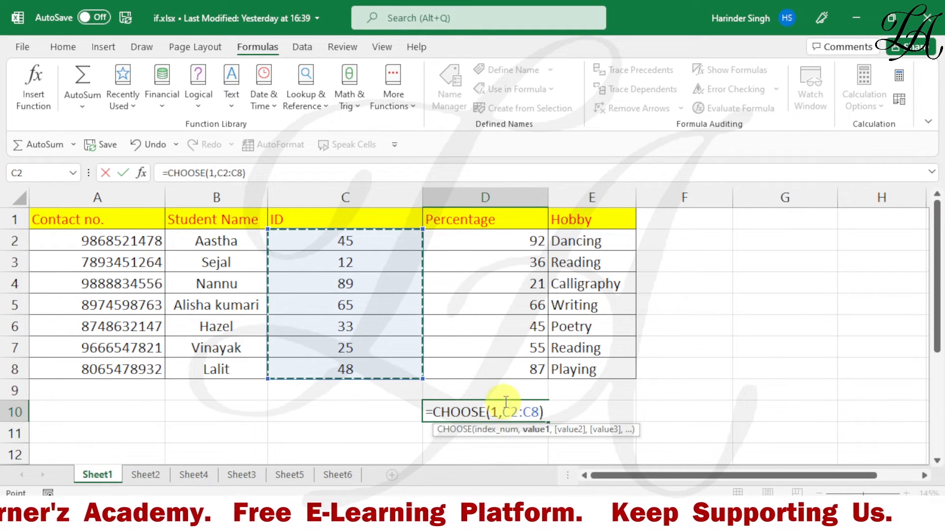
pyautogui.write(',')
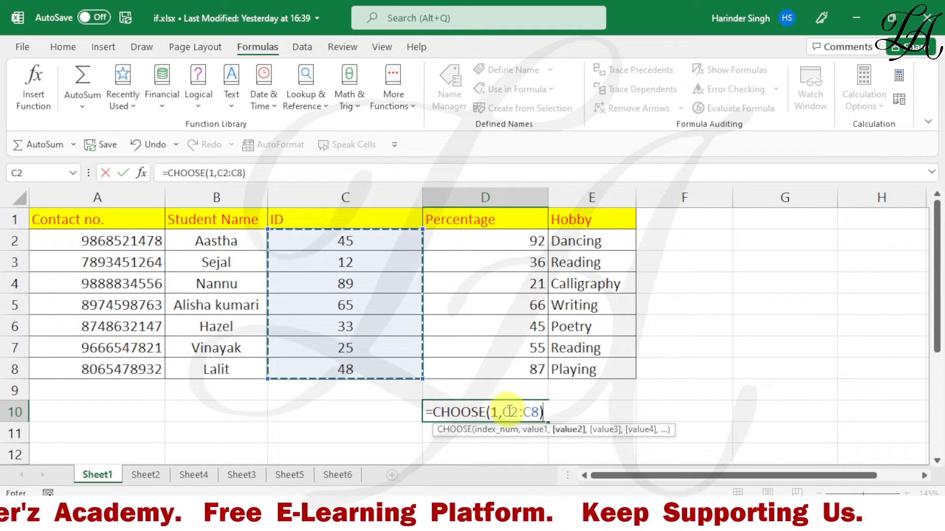
pyautogui.moveTo(487, 241); pyautogui.dragTo(492, 363)
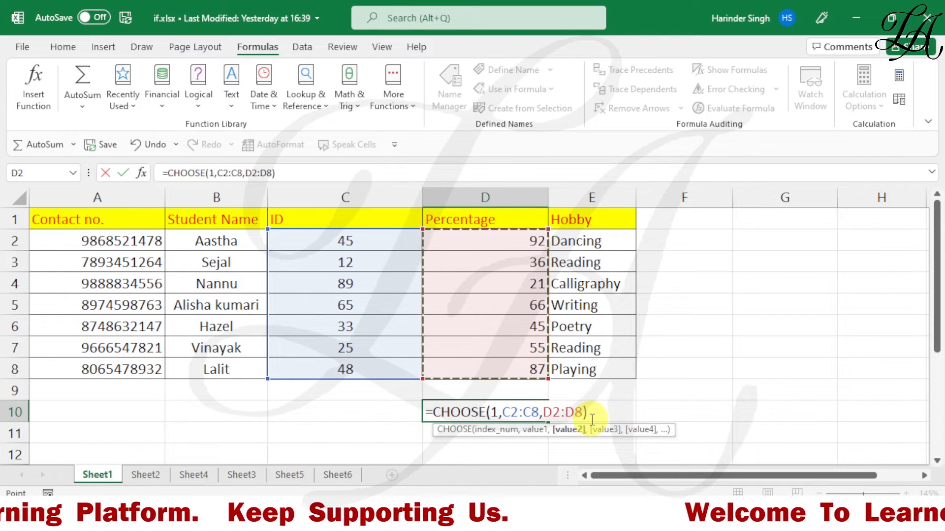
pyautogui.press('Return')
# Step: Compare the values returned from D10 downward with the ID column range C2:C8
pyautogui.scroll(-2, 601, 422)
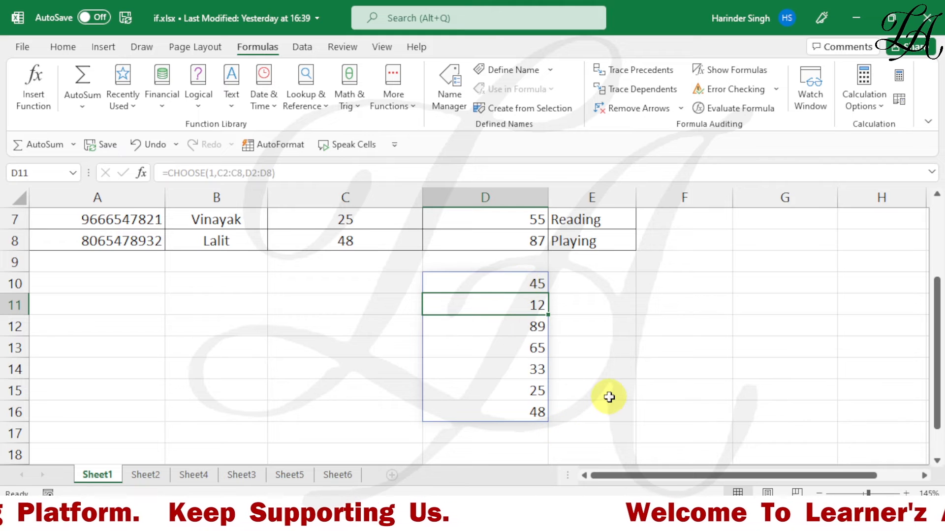
pyautogui.scroll(2, 609, 397)
pyautogui.moveTo(379, 240); pyautogui.dragTo(399, 368)
pyautogui.scroll(-2, 531, 423)
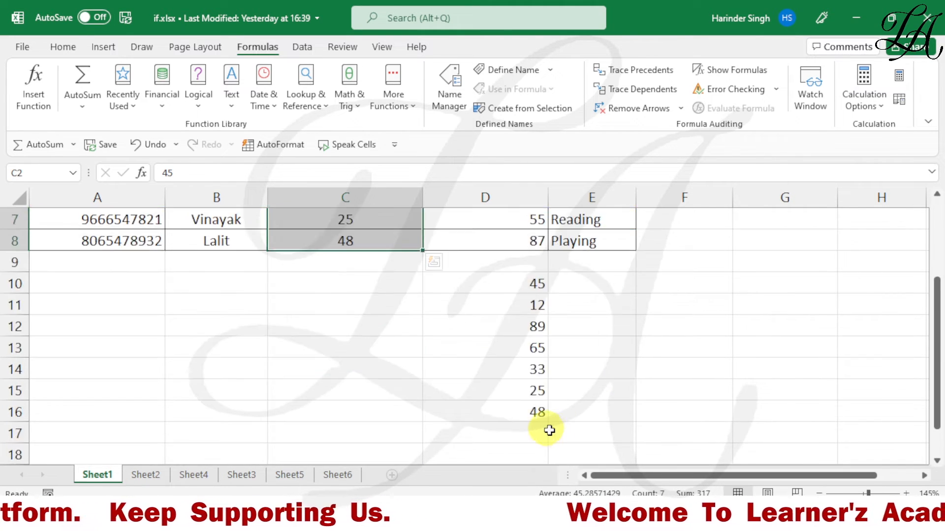
pyautogui.scroll(-1, 549, 431)
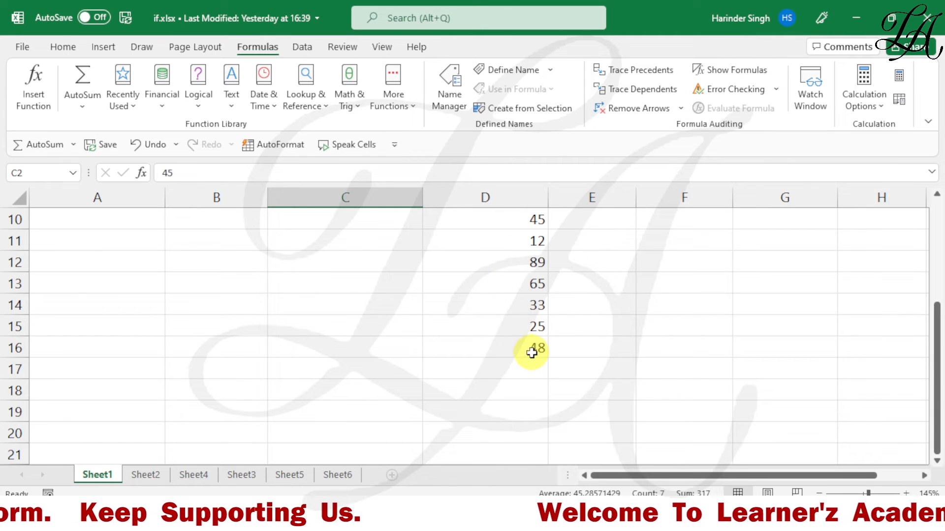
# Step: Wrap the CHOOSE formula in D10 inside SUM, making it =SUM(CHOOSE(1,C2:C8,D2:D8)), and select the result cell
pyautogui.doubleClick(497, 225)
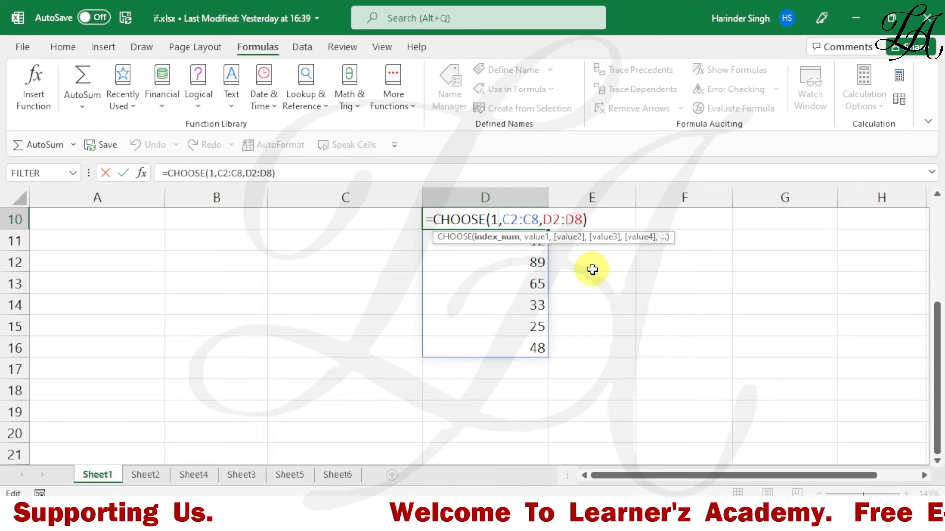
pyautogui.click(433, 219)
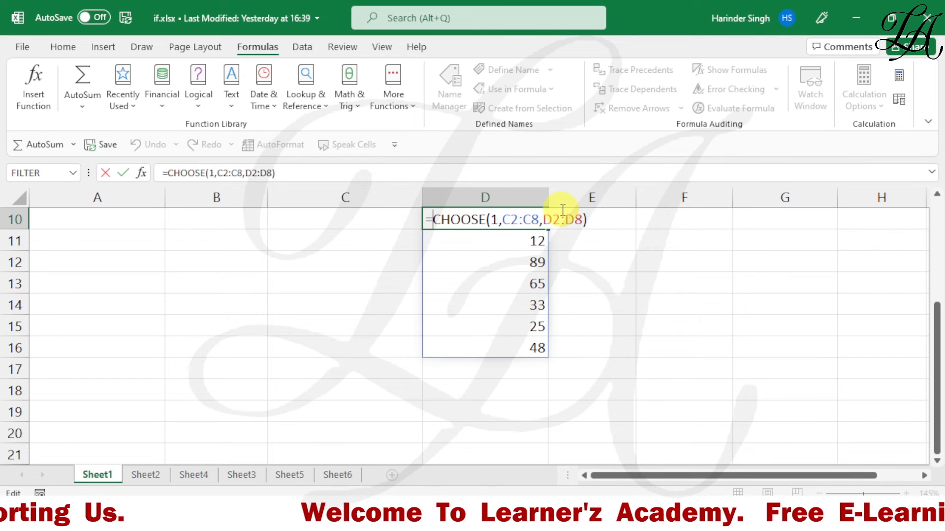
pyautogui.write('sum')
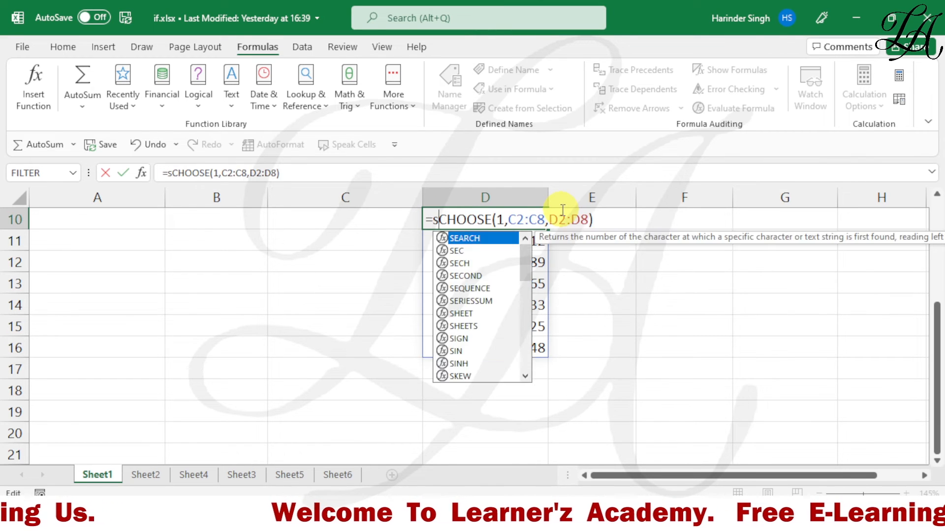
pyautogui.write('(')
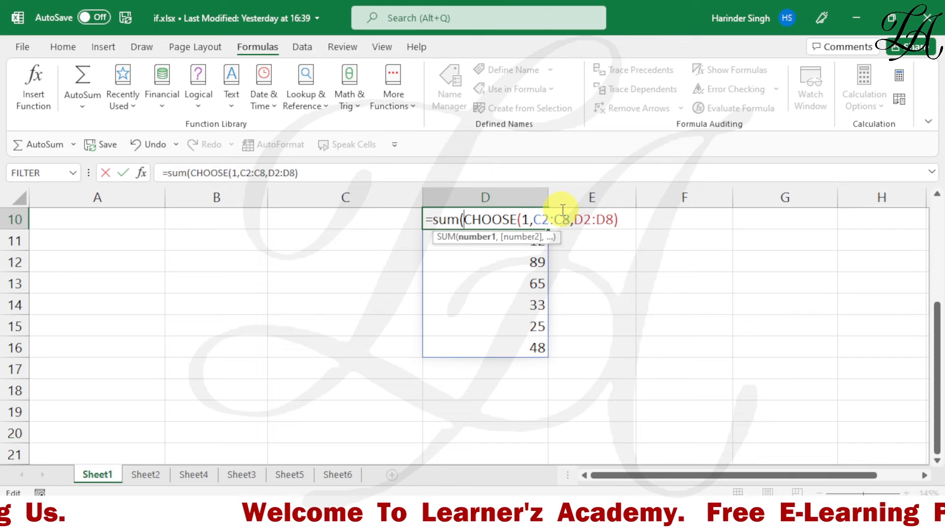
pyautogui.press('Right')
pyautogui.press('Right')
pyautogui.press('Right')
pyautogui.press('Right')
pyautogui.press('Right')
pyautogui.press('Right')
pyautogui.press('Right')
pyautogui.press('Right')
pyautogui.press('Right')
pyautogui.press('Right')
pyautogui.press('Right')
pyautogui.press('Right')
pyautogui.press('Right')
pyautogui.press('Right')
pyautogui.press('Right')
pyautogui.press('Right')
pyautogui.press('Right')
pyautogui.press('Right')
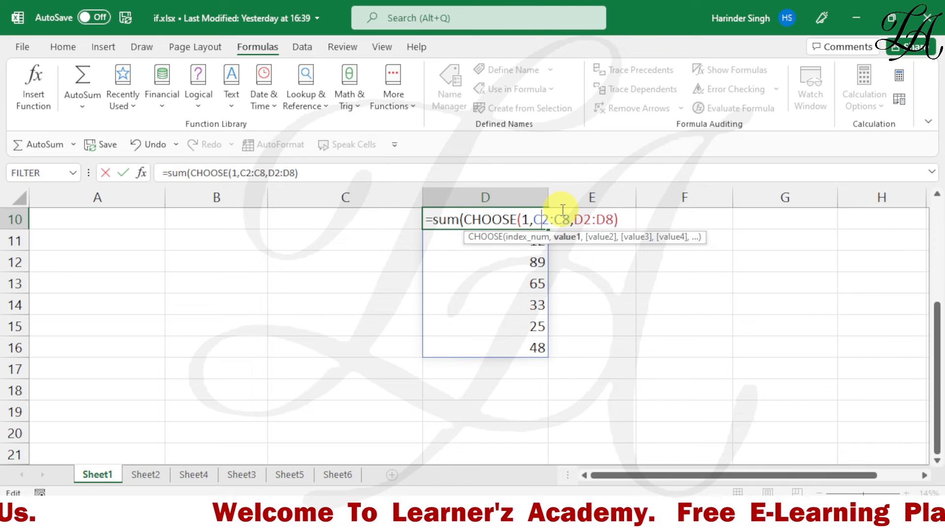
pyautogui.press('Right')
pyautogui.press('Right')
pyautogui.press('Right')
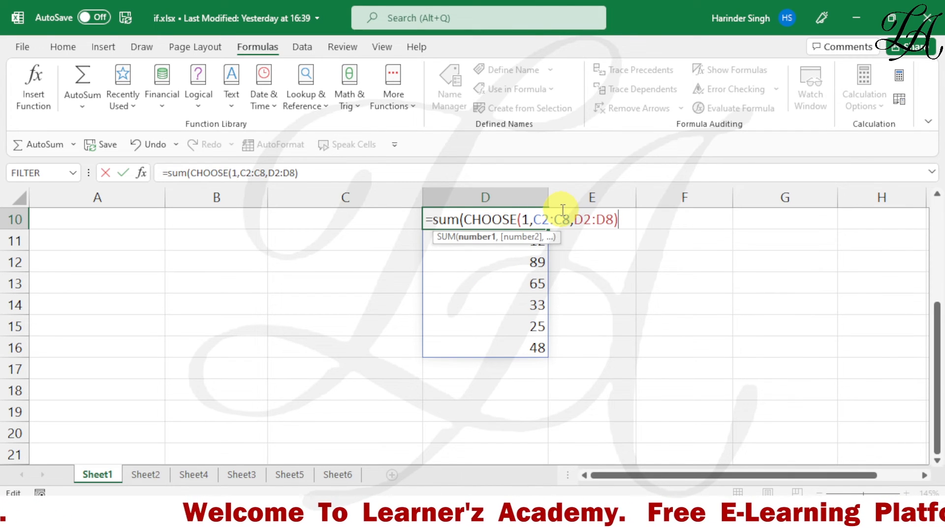
pyautogui.write(')')
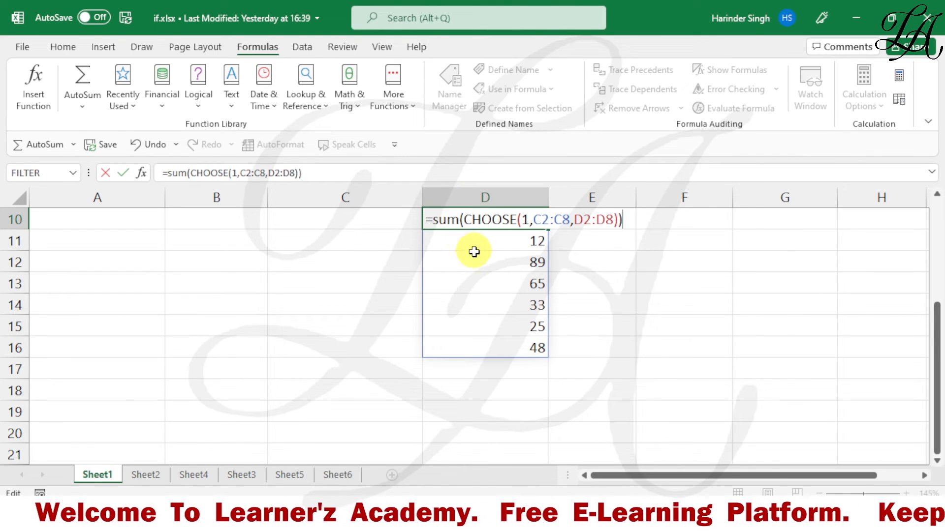
pyautogui.press('Return')
pyautogui.scroll(1, 531, 238)
pyautogui.scroll(2, 530, 239)
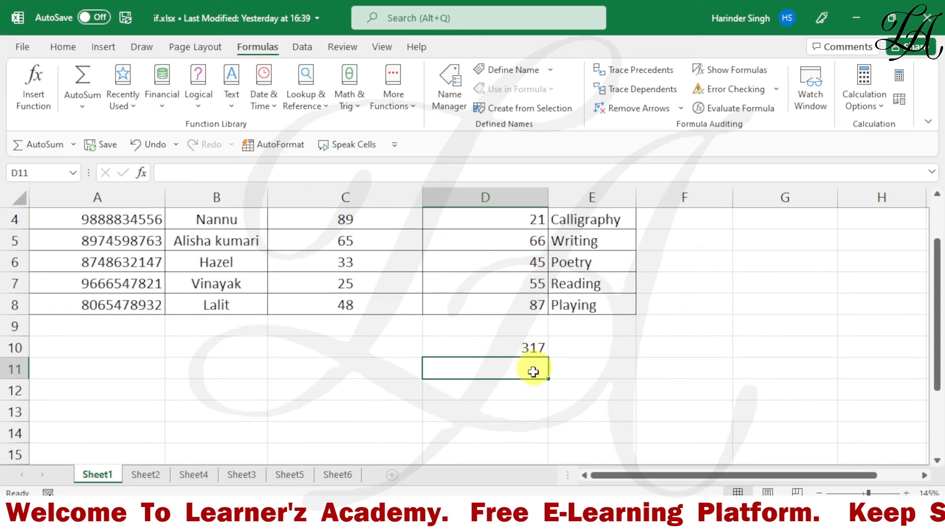
pyautogui.click(514, 347)
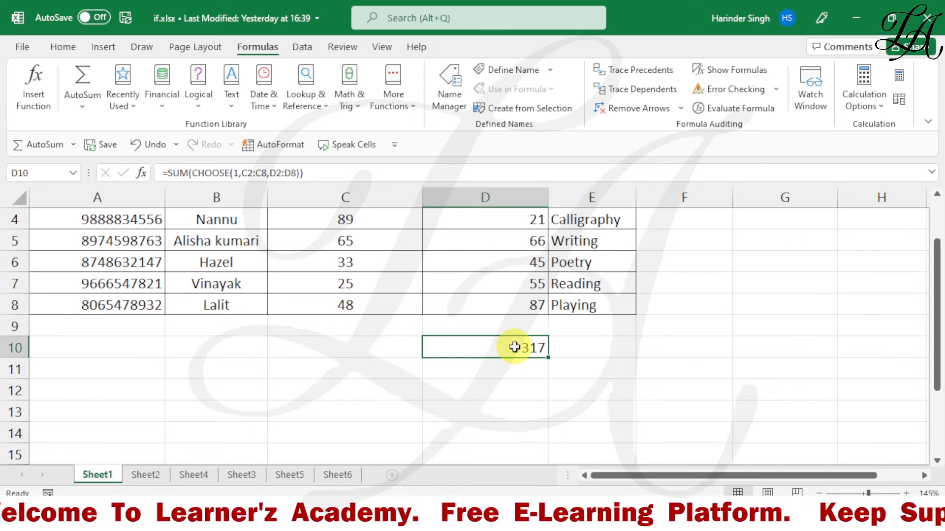
pyautogui.scroll(1, 403, 319)
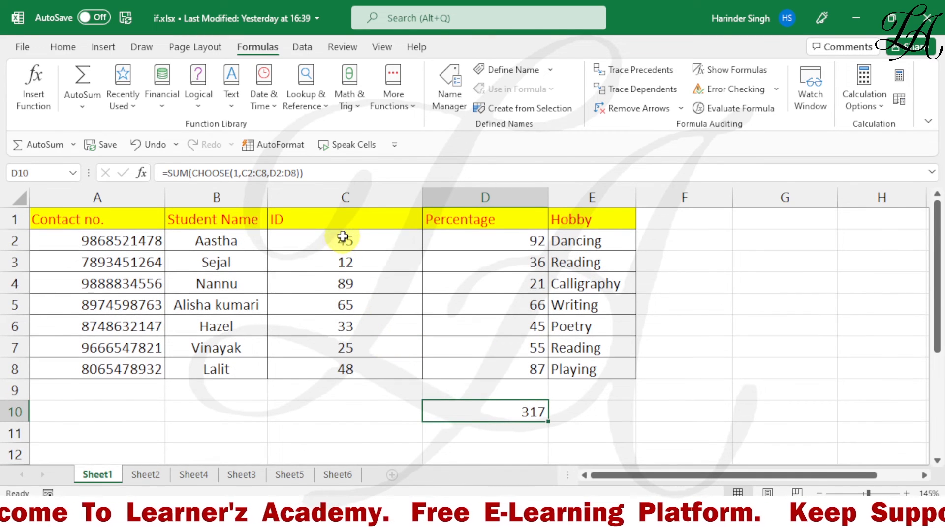